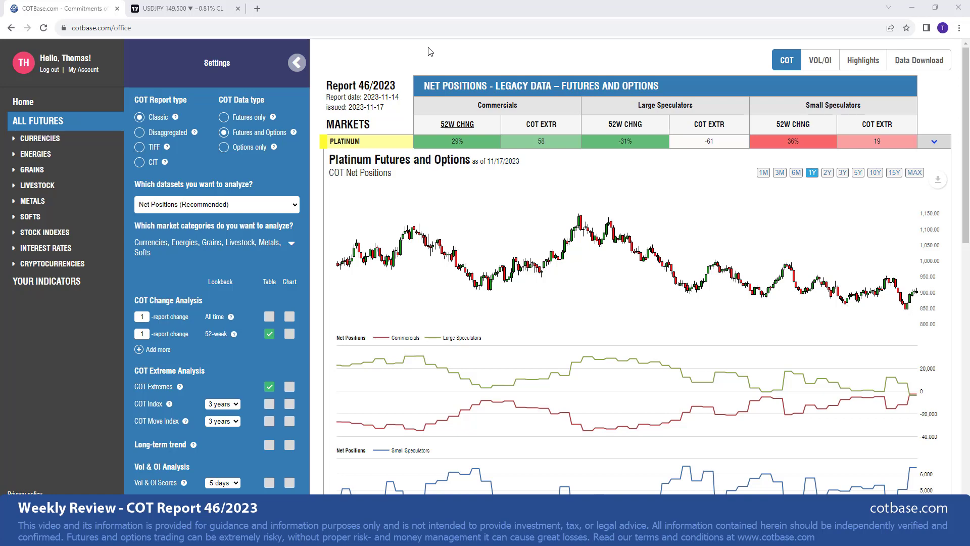
Open the website's On COT section and skim the COT basics page.
{"action": "left_click", "coordinate": [24, 100]}
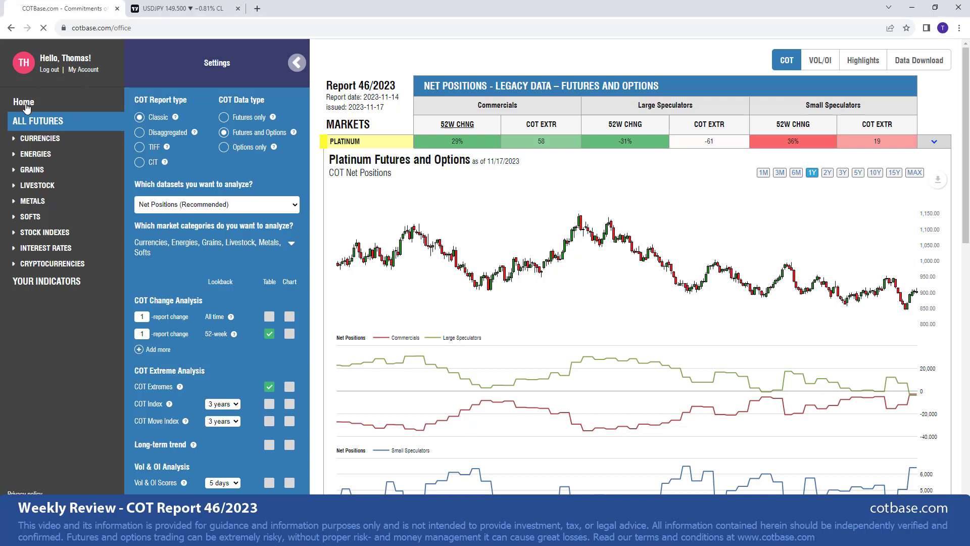
{"action": "left_click", "coordinate": [373, 56]}
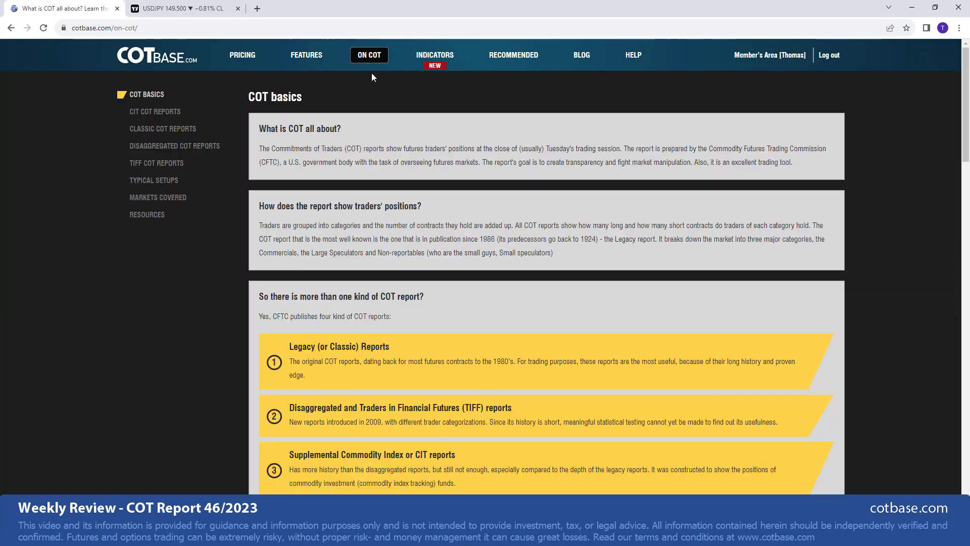
{"action": "scroll", "coordinate": [210, 174], "scroll_direction": "down", "scroll_amount": 12}
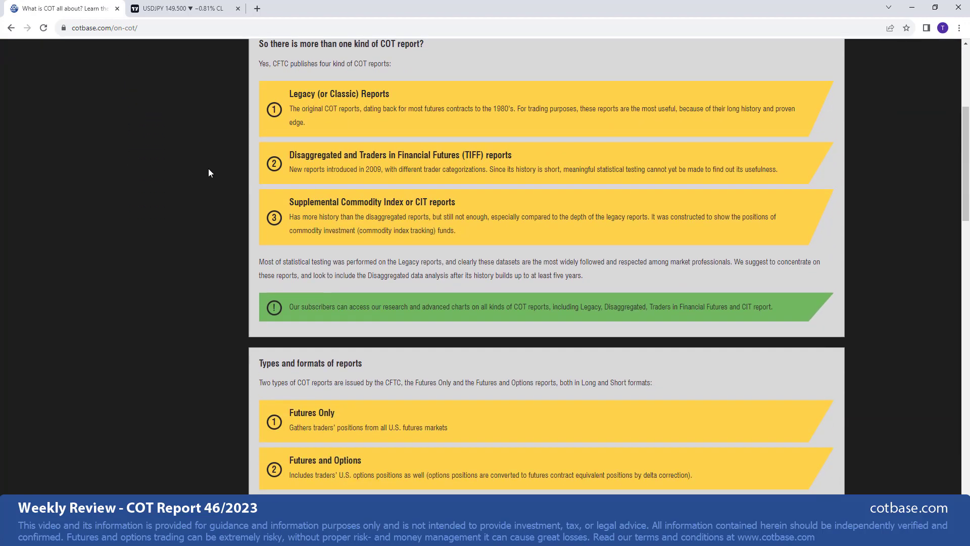
{"action": "scroll", "coordinate": [209, 177], "scroll_direction": "up", "scroll_amount": 12}
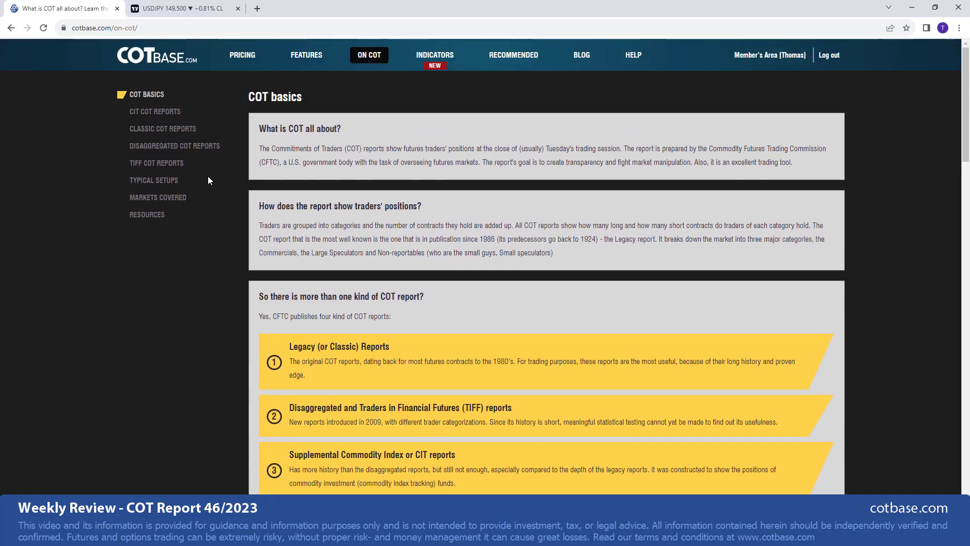
Open the Typical Setups page and look through its example charts of extreme trader signals.
{"action": "left_click", "coordinate": [171, 188]}
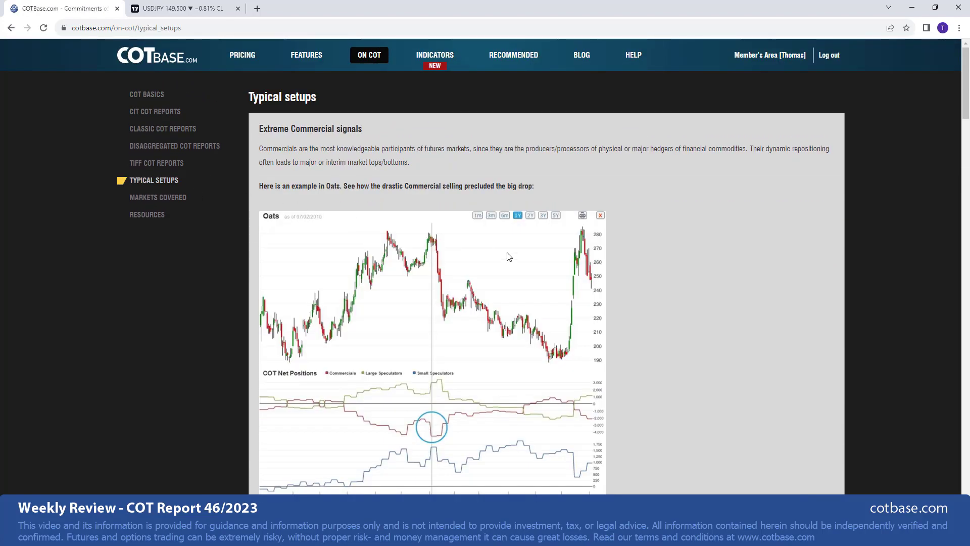
{"action": "scroll", "coordinate": [511, 263], "scroll_direction": "down", "scroll_amount": 10}
{"action": "scroll", "coordinate": [512, 263], "scroll_direction": "down", "scroll_amount": 6}
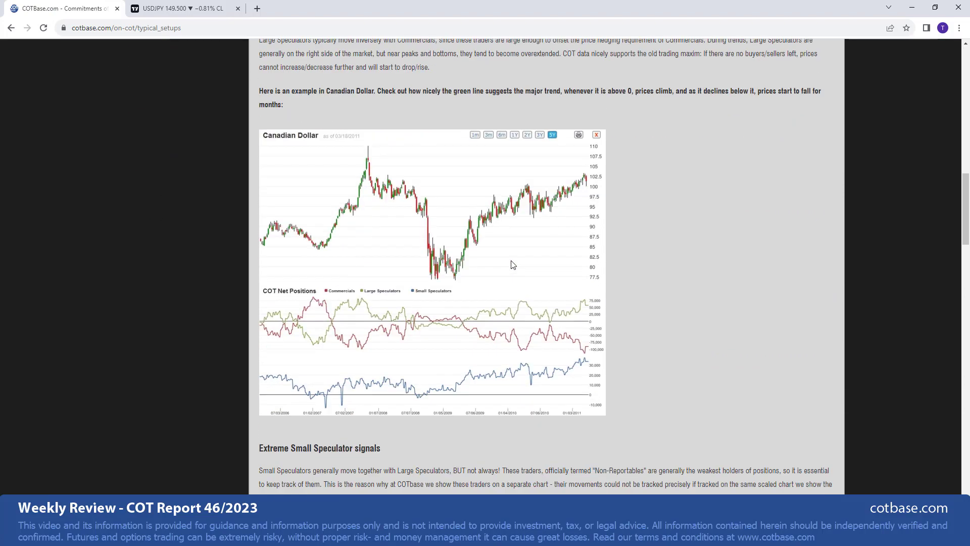
{"action": "scroll", "coordinate": [511, 262], "scroll_direction": "up", "scroll_amount": 10}
{"action": "scroll", "coordinate": [513, 264], "scroll_direction": "up", "scroll_amount": 6}
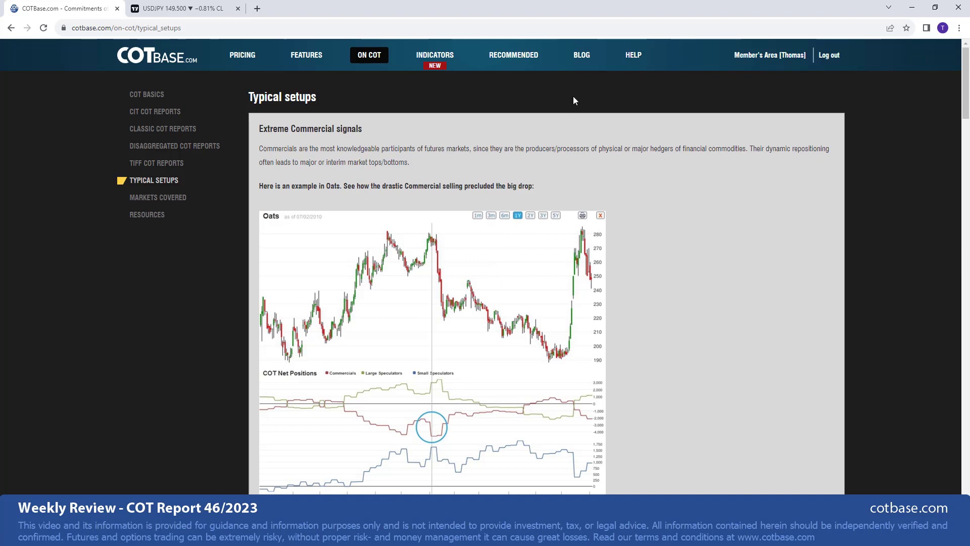
Open the Help section's How to use page and look over the tutorial videos.
{"action": "left_click", "coordinate": [628, 57]}
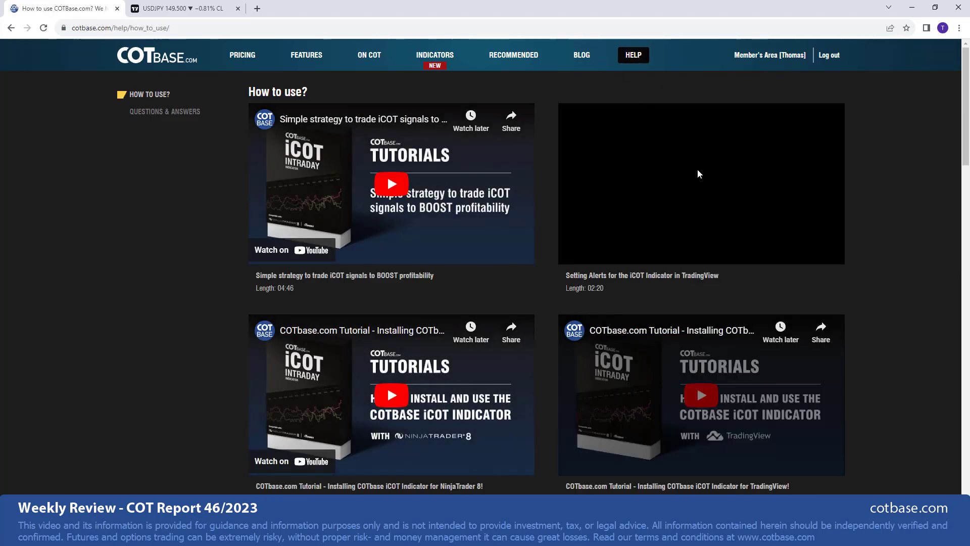
{"action": "scroll", "coordinate": [680, 167], "scroll_direction": "down", "scroll_amount": 10}
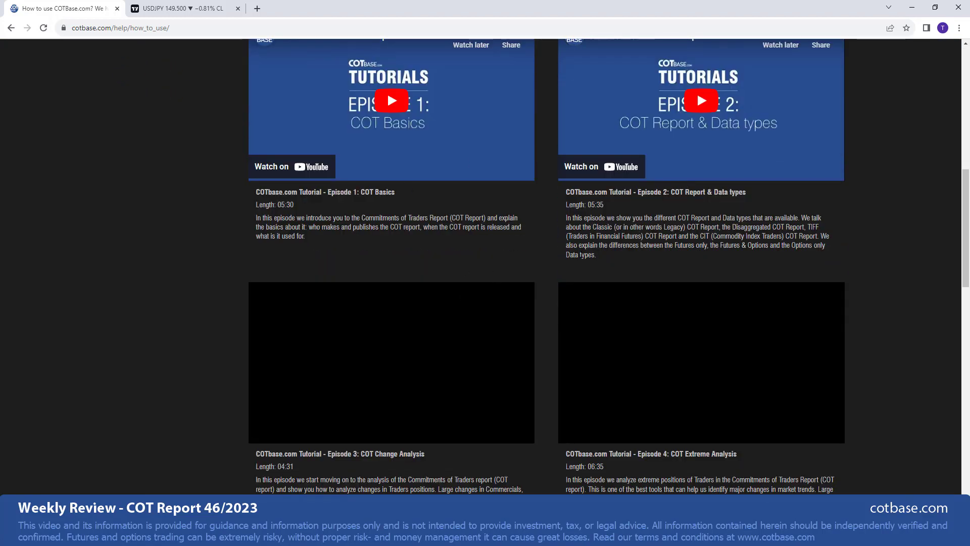
{"action": "scroll", "coordinate": [582, 255], "scroll_direction": "up", "scroll_amount": 9}
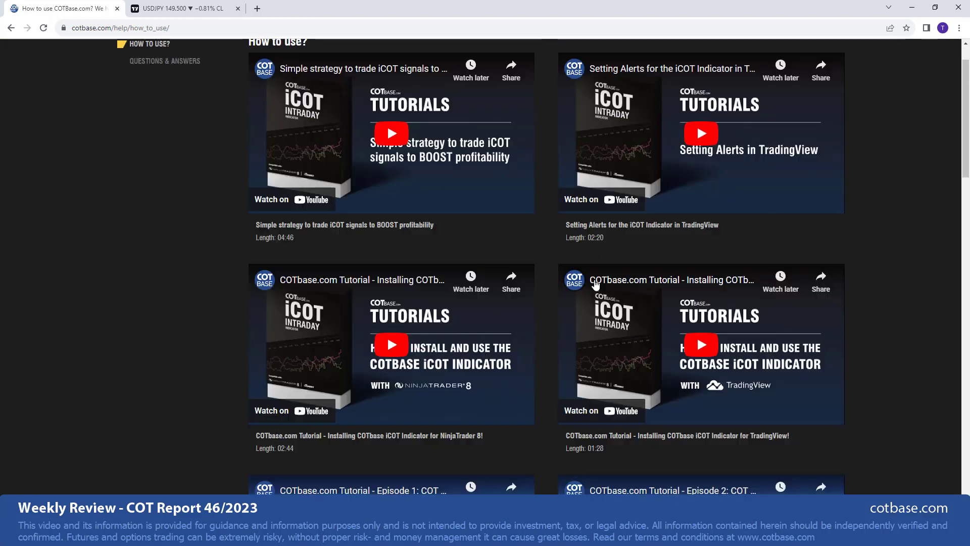
{"action": "scroll", "coordinate": [594, 259], "scroll_direction": "up", "scroll_amount": 1}
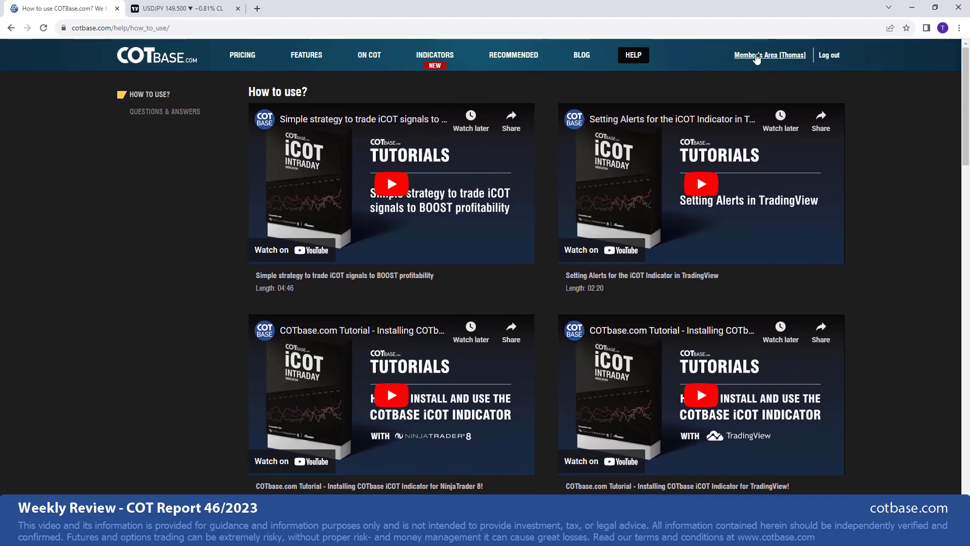
Return to the member's area, look over the all-futures COT table, and collapse its Settings panel.
{"action": "left_click", "coordinate": [756, 57]}
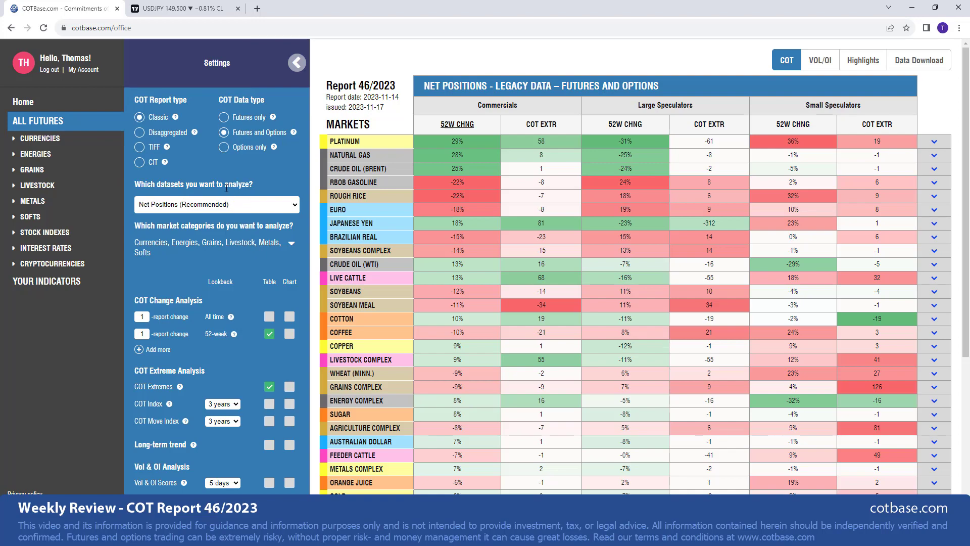
{"action": "scroll", "coordinate": [227, 188], "scroll_direction": "down", "scroll_amount": 5}
{"action": "scroll", "coordinate": [240, 241], "scroll_direction": "up", "scroll_amount": 6}
{"action": "left_click", "coordinate": [297, 64]}
Expand the Platinum row, examine its price and net positions chart, and switch the chart to the five-year range.
{"action": "left_click", "coordinate": [243, 146]}
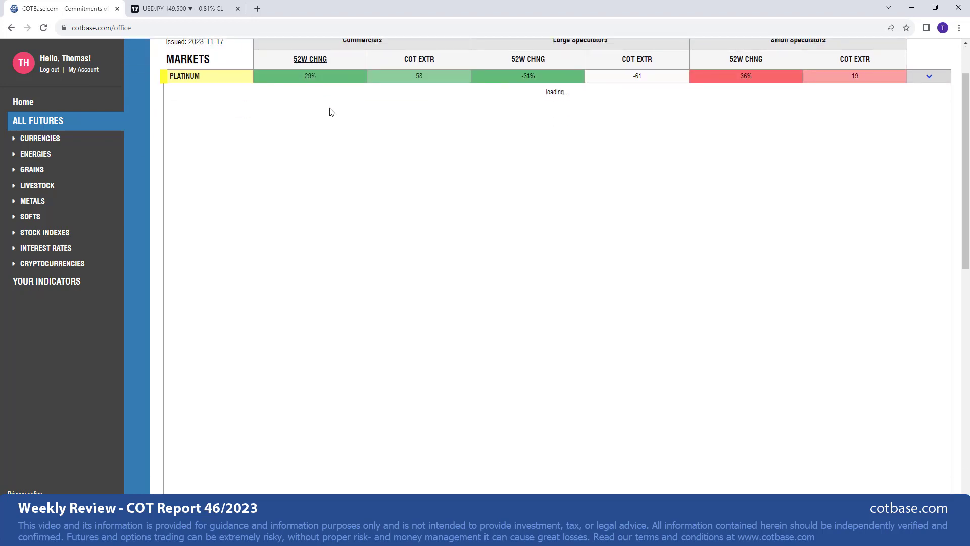
{"action": "scroll", "coordinate": [435, 319], "scroll_direction": "down", "scroll_amount": 1}
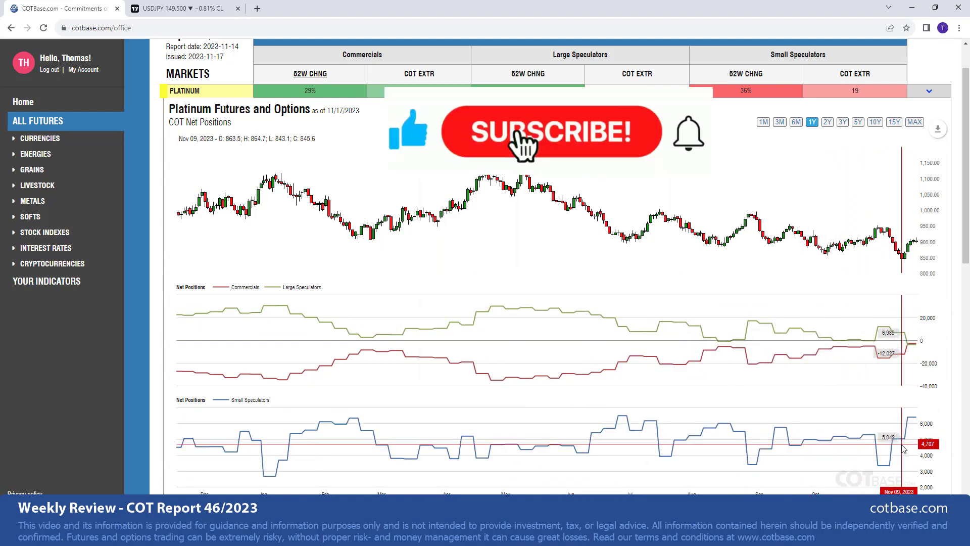
{"action": "scroll", "coordinate": [968, 216], "scroll_direction": "down", "scroll_amount": 1}
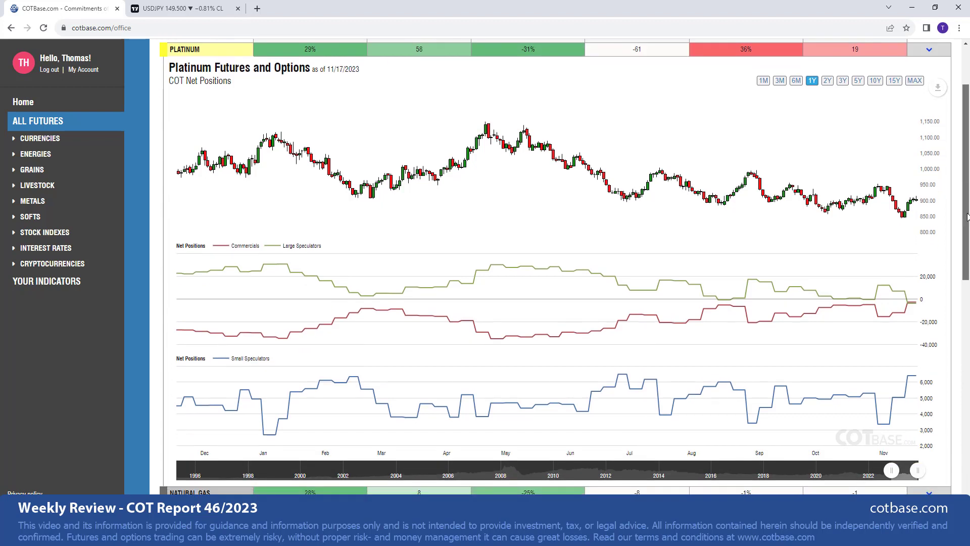
{"action": "scroll", "coordinate": [967, 216], "scroll_direction": "up", "scroll_amount": 1}
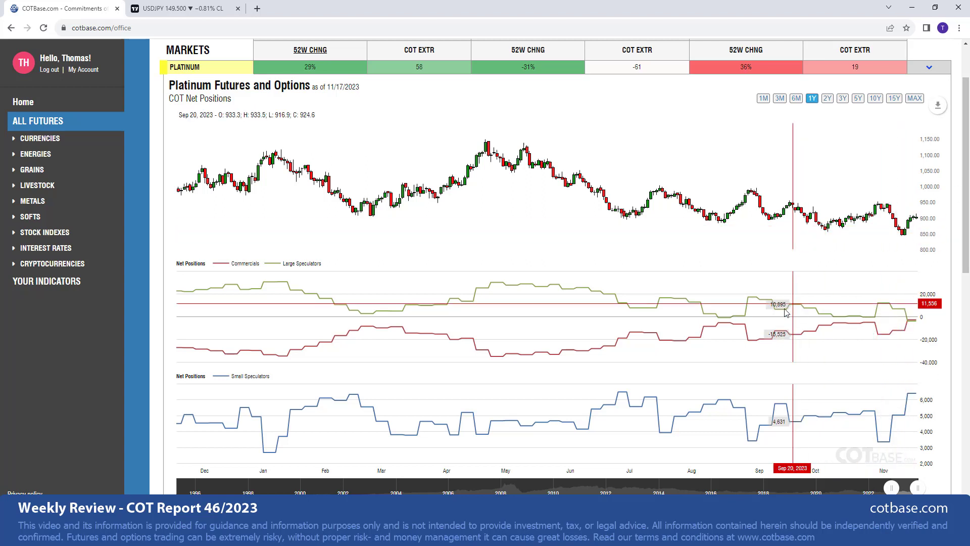
{"action": "left_click", "coordinate": [858, 99]}
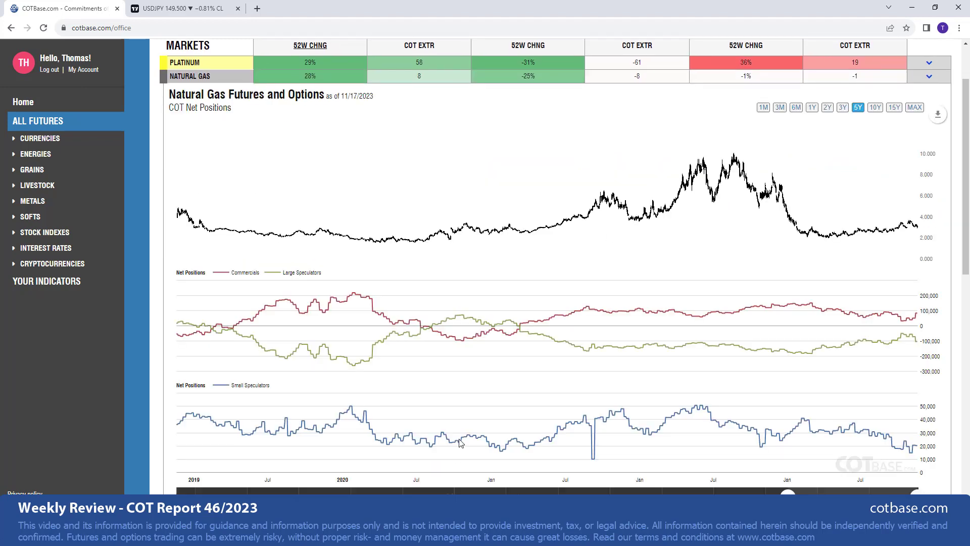
Compare the one-year and five-year net positions charts for Natural Gas and Crude Oil (Brent).
{"action": "left_click", "coordinate": [812, 107]}
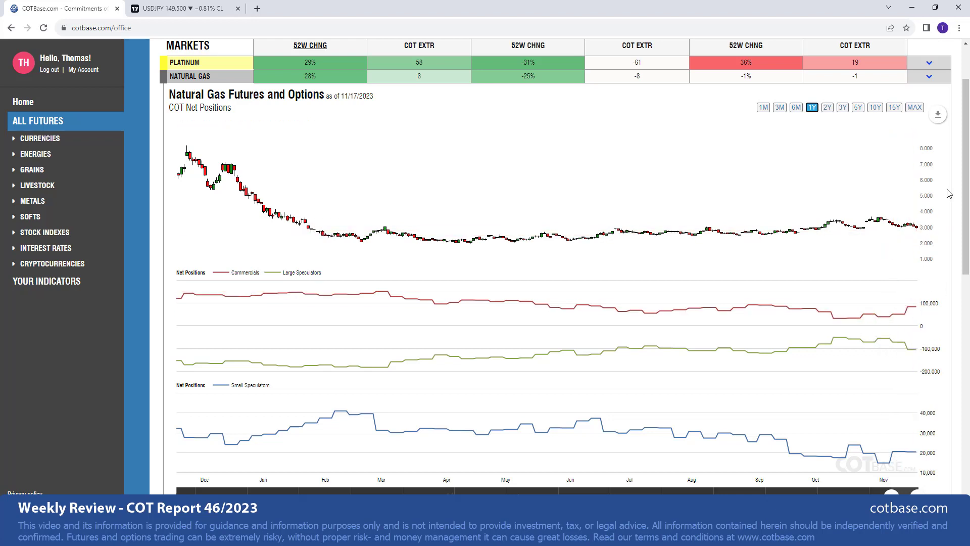
{"action": "left_click", "coordinate": [858, 108]}
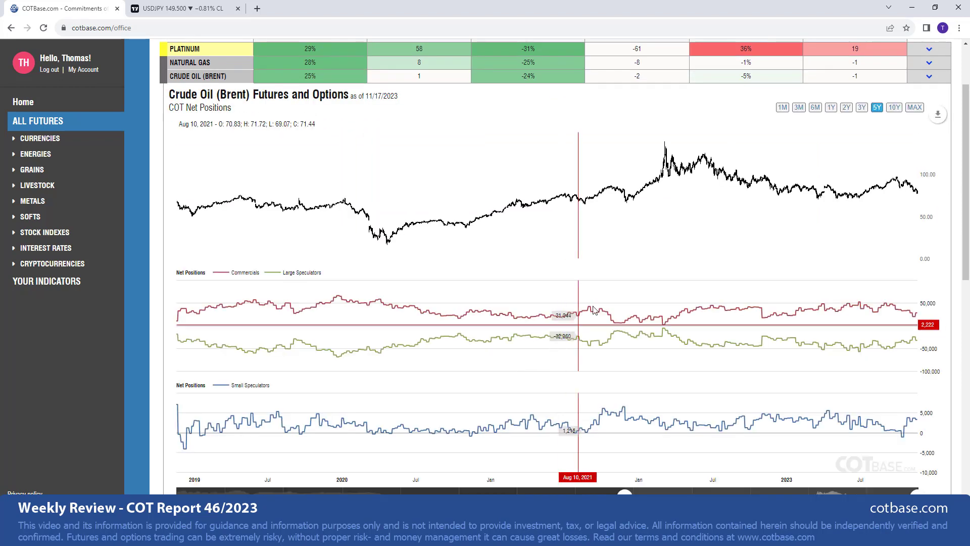
{"action": "left_click", "coordinate": [833, 109]}
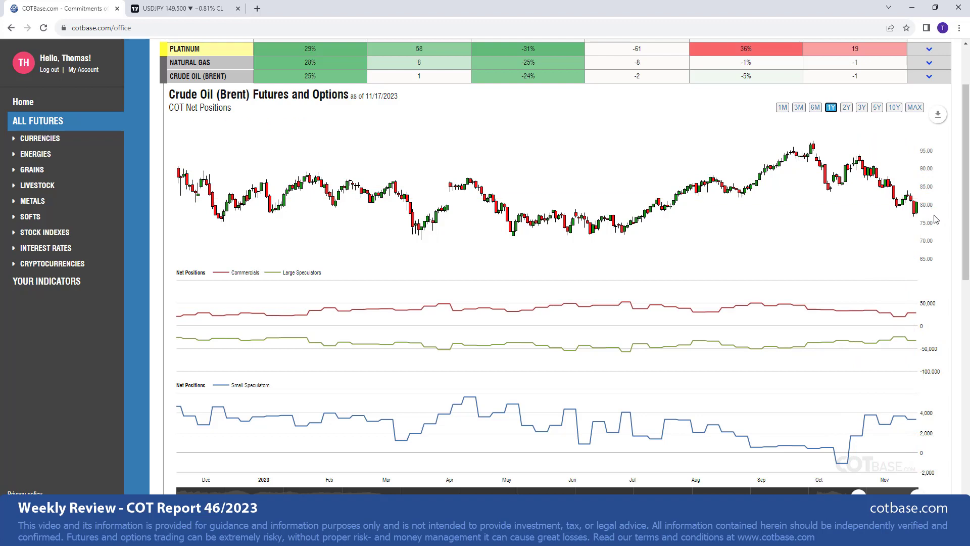
{"action": "left_click", "coordinate": [880, 110]}
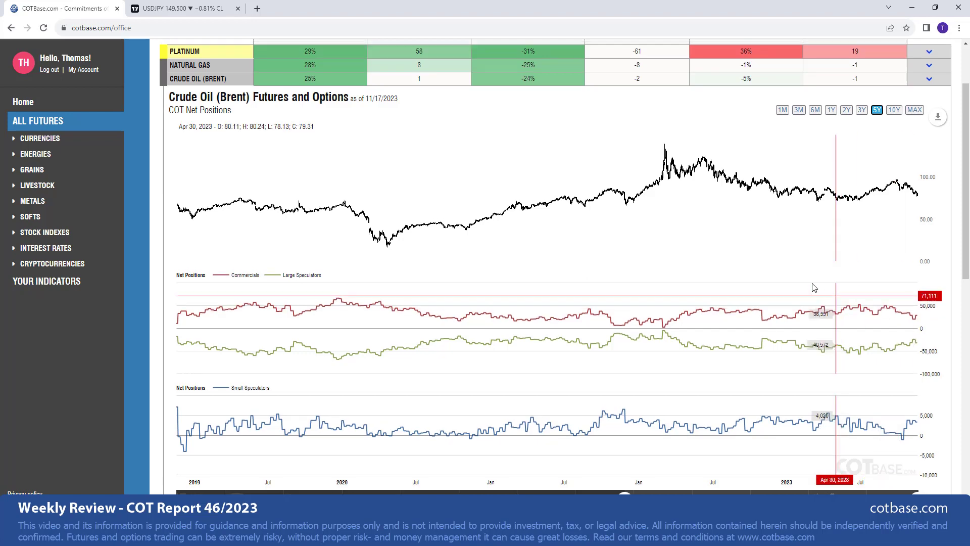
Sort the futures table by the Large Speculators' COT extreme score and look over the ranked markets.
{"action": "scroll", "coordinate": [595, 104], "scroll_direction": "up", "scroll_amount": 2}
{"action": "left_click", "coordinate": [634, 124]}
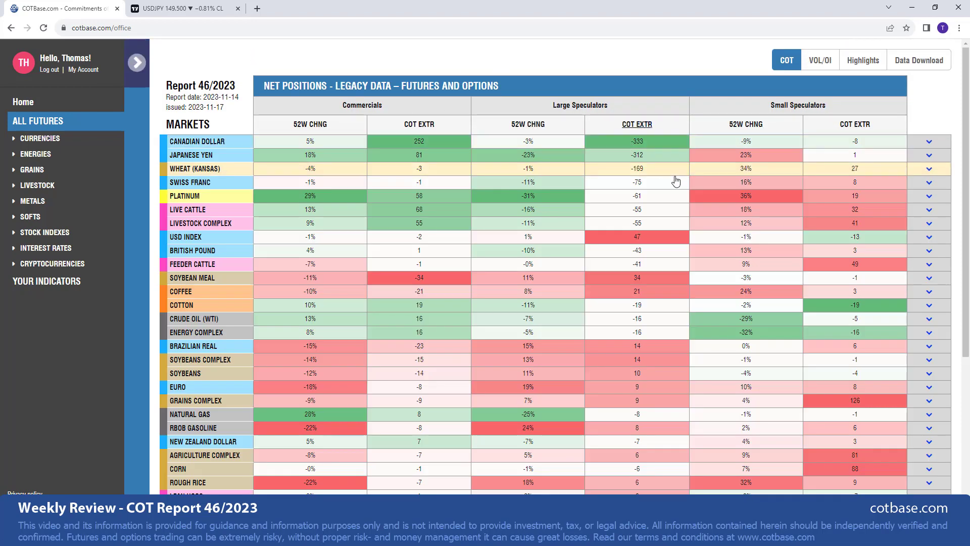
{"action": "scroll", "coordinate": [720, 258], "scroll_direction": "down", "scroll_amount": 1}
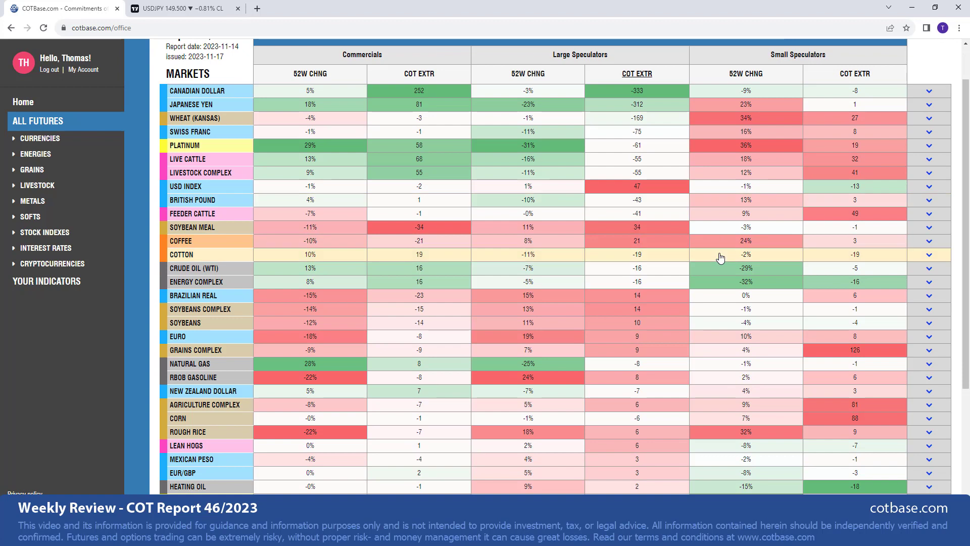
{"action": "scroll", "coordinate": [720, 258], "scroll_direction": "up", "scroll_amount": 1}
{"action": "scroll", "coordinate": [720, 258], "scroll_direction": "down", "scroll_amount": 1}
Examine the Canadian Dollar and Japanese Yen net positions charts, and switch to TradingView to check the hourly USDJPY chart.
{"action": "left_click", "coordinate": [225, 94]}
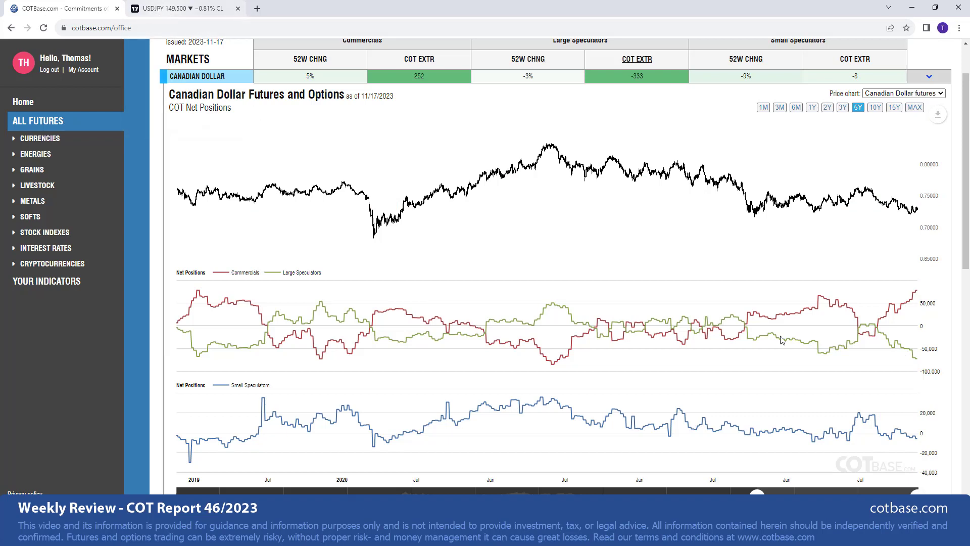
{"action": "mouse_move", "coordinate": [919, 293]}
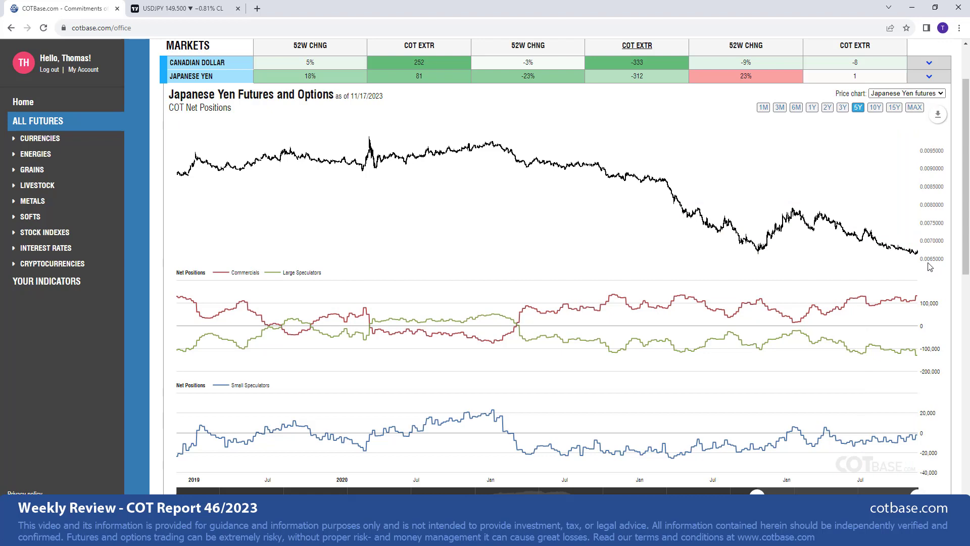
{"action": "left_click", "coordinate": [160, 3]}
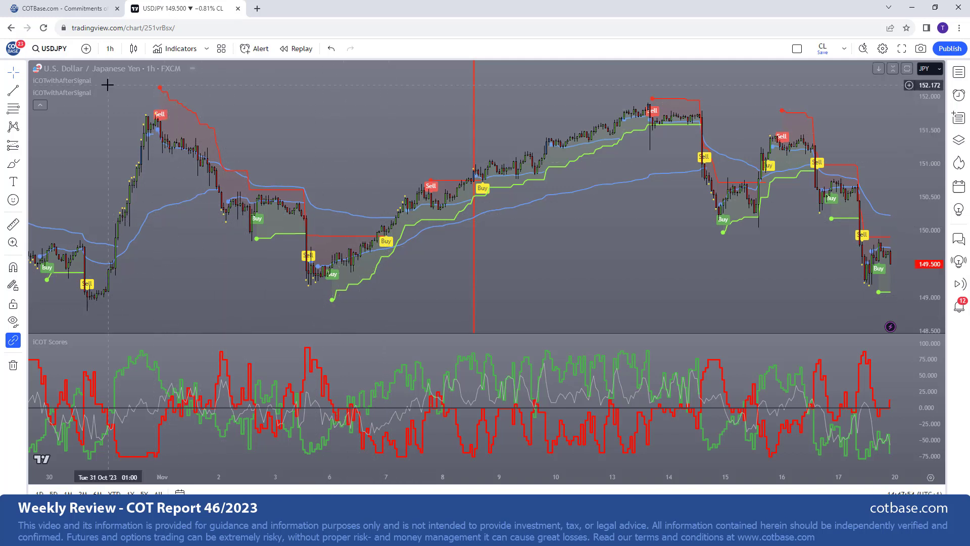
Switch back to COTbase and open the iCOT features page from its indicator comparison.
{"action": "left_click", "coordinate": [68, 13]}
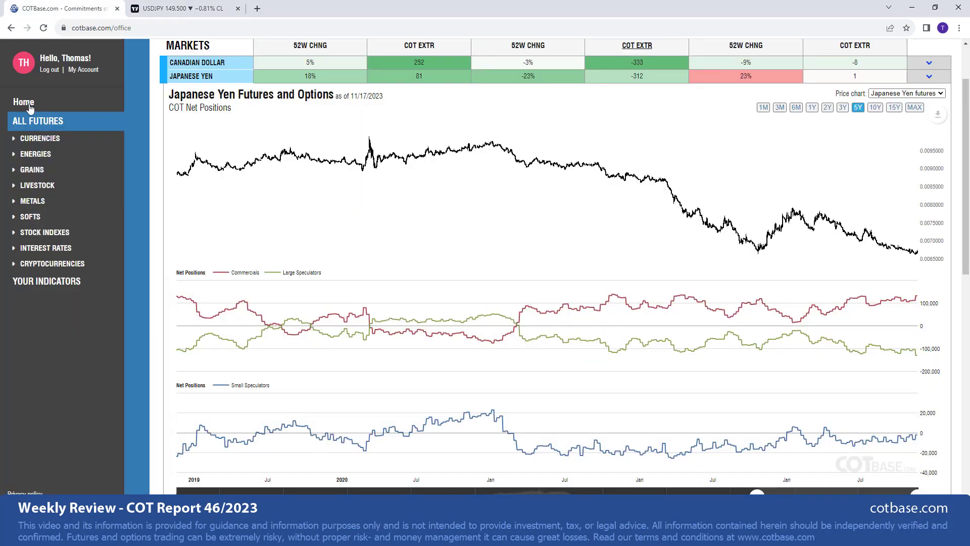
{"action": "left_click", "coordinate": [27, 105]}
{"action": "left_click", "coordinate": [440, 72]}
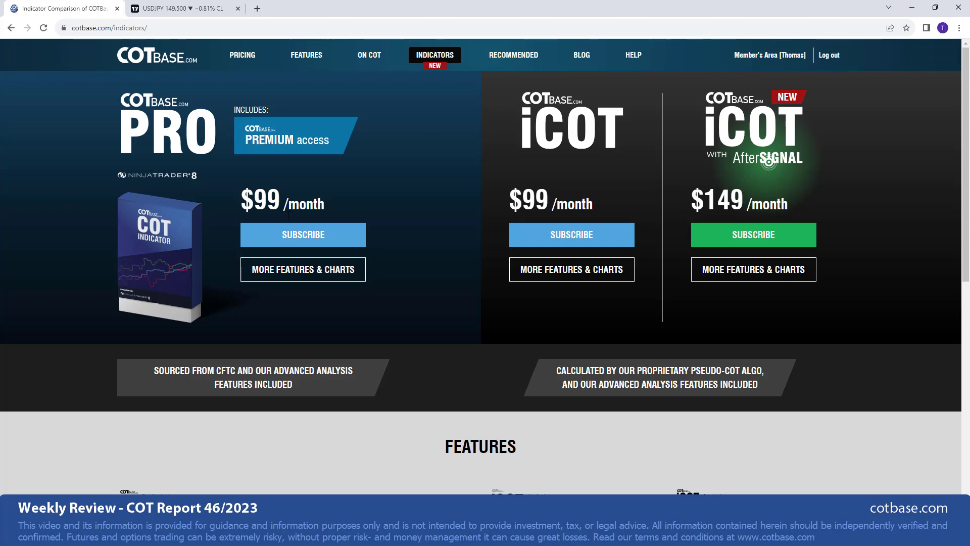
{"action": "left_click", "coordinate": [598, 275]}
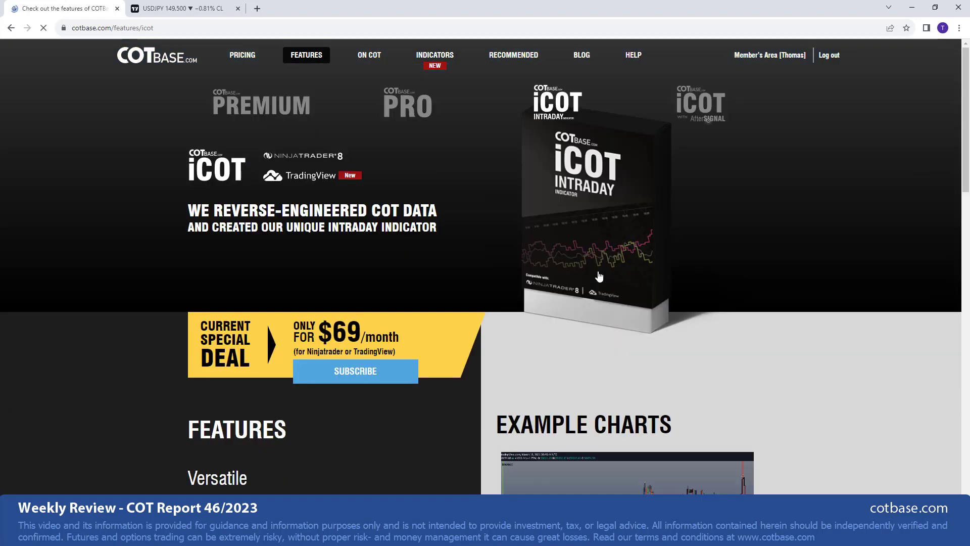
Browse the iCOT example charts and return to the annotated 1-minute GC 12-20 chart explaining the strong buy and sell signals.
{"action": "scroll", "coordinate": [646, 359], "scroll_direction": "down", "scroll_amount": 4}
{"action": "left_click", "coordinate": [674, 358]}
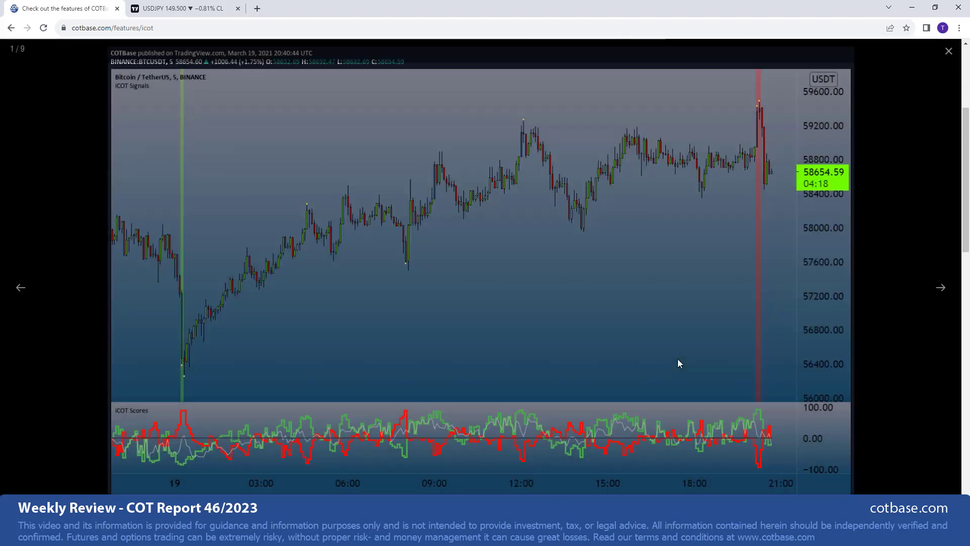
{"action": "left_click", "coordinate": [943, 294]}
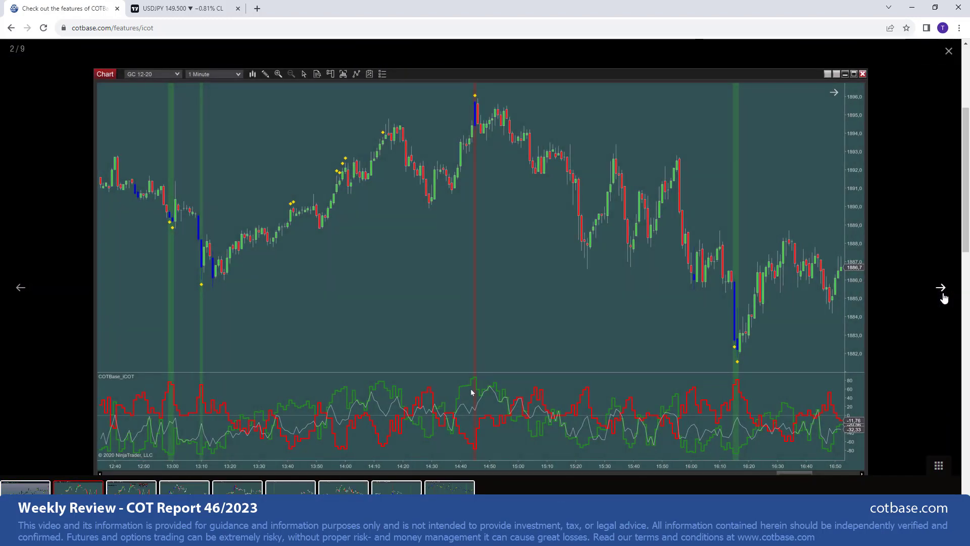
{"action": "left_click", "coordinate": [943, 297]}
{"action": "left_click", "coordinate": [943, 297]}
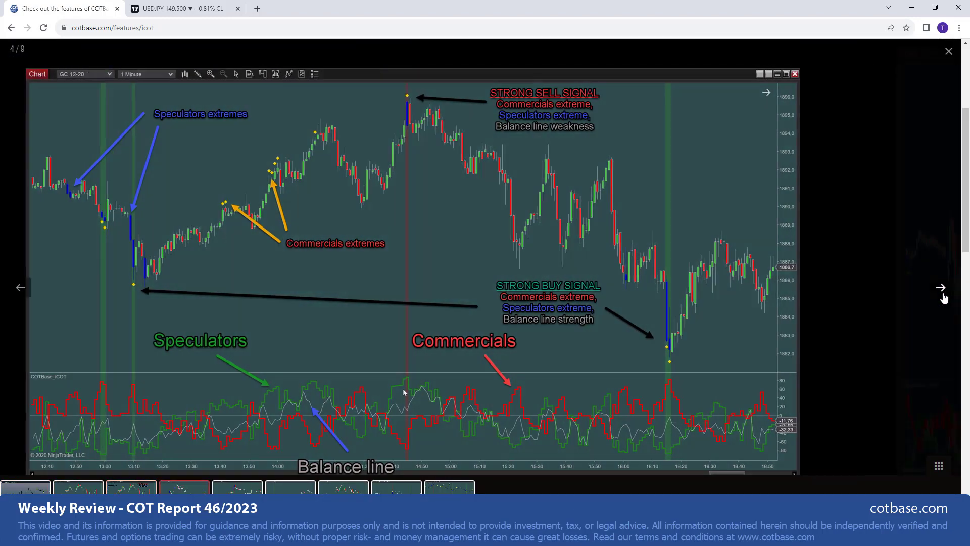
{"action": "left_click", "coordinate": [941, 288]}
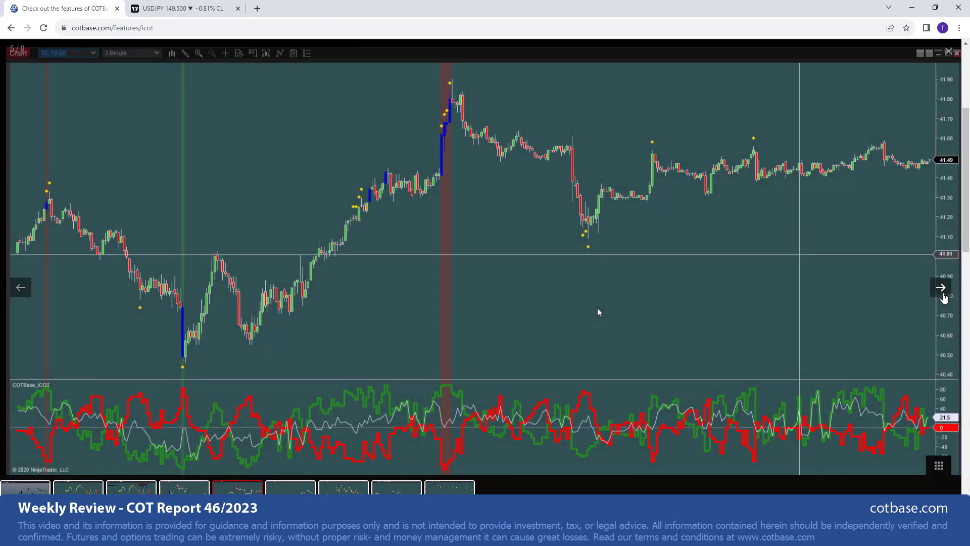
{"action": "left_click", "coordinate": [942, 290]}
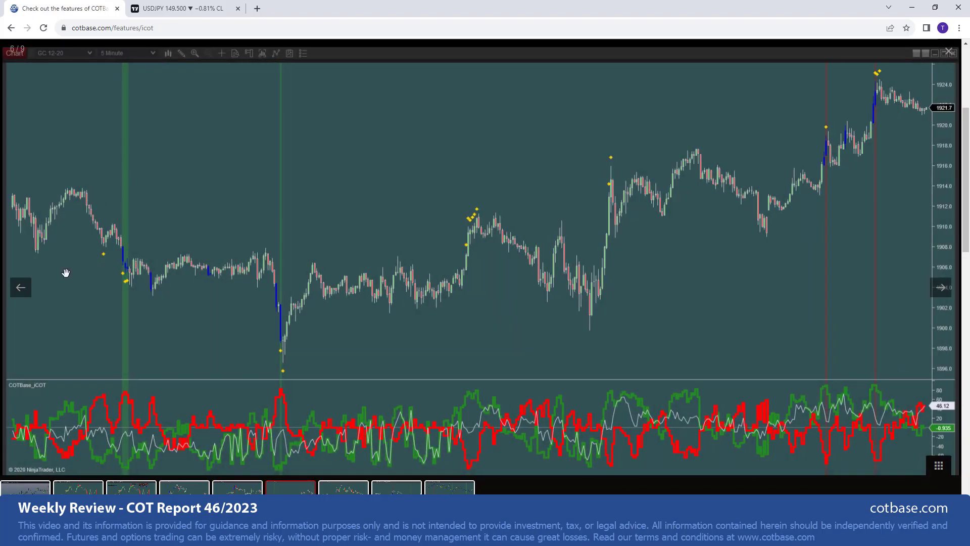
{"action": "left_click", "coordinate": [27, 297]}
{"action": "left_click", "coordinate": [27, 297]}
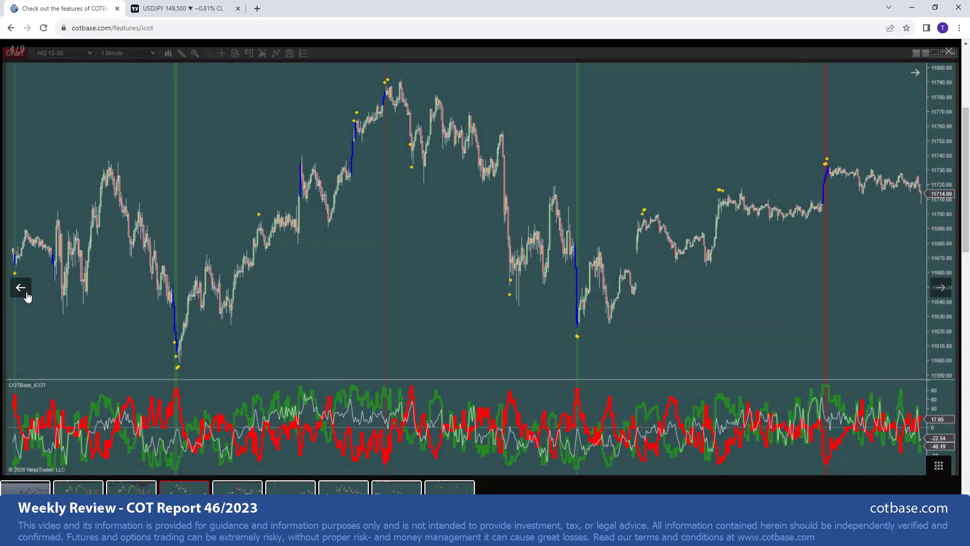
{"action": "left_click", "coordinate": [27, 297]}
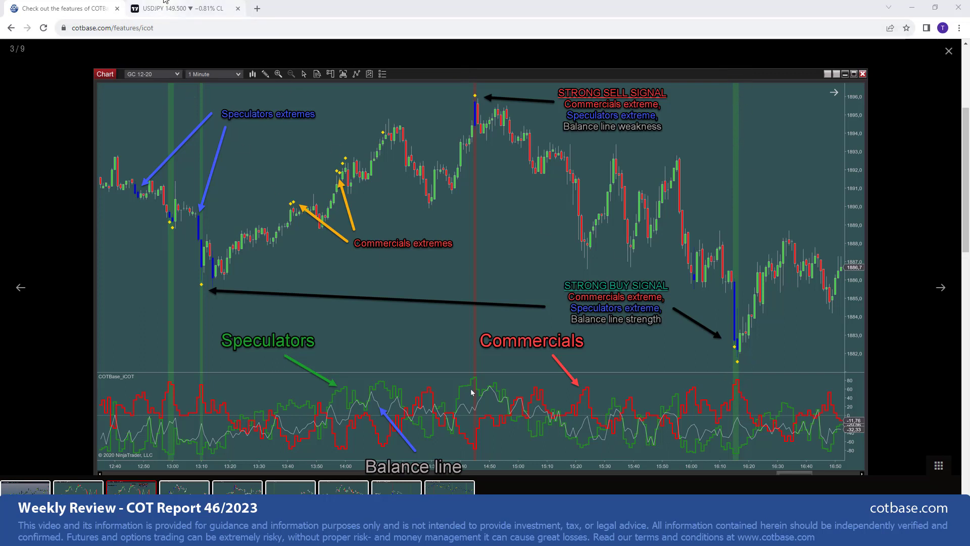
Close the example charts and switch to TradingView to examine the iCOT signals on the hourly USDJPY chart.
{"action": "left_click", "coordinate": [943, 52]}
{"action": "scroll", "coordinate": [600, 130], "scroll_direction": "up", "scroll_amount": 5}
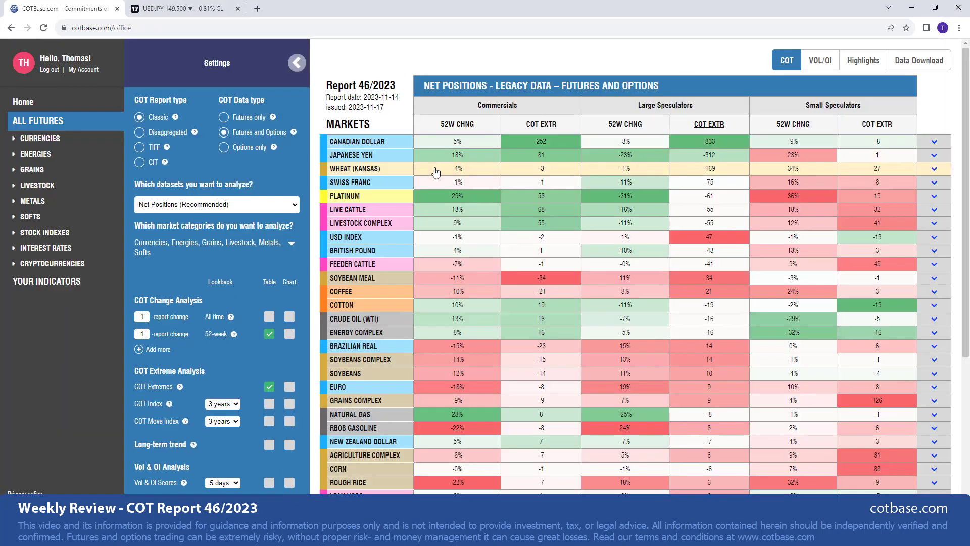
{"action": "left_click", "coordinate": [177, 8]}
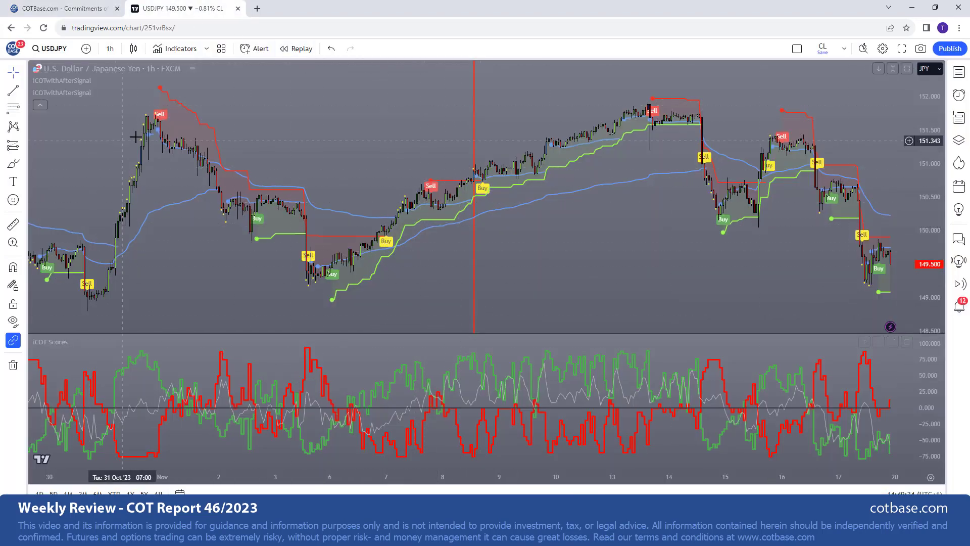
{"action": "mouse_move", "coordinate": [79, 96]}
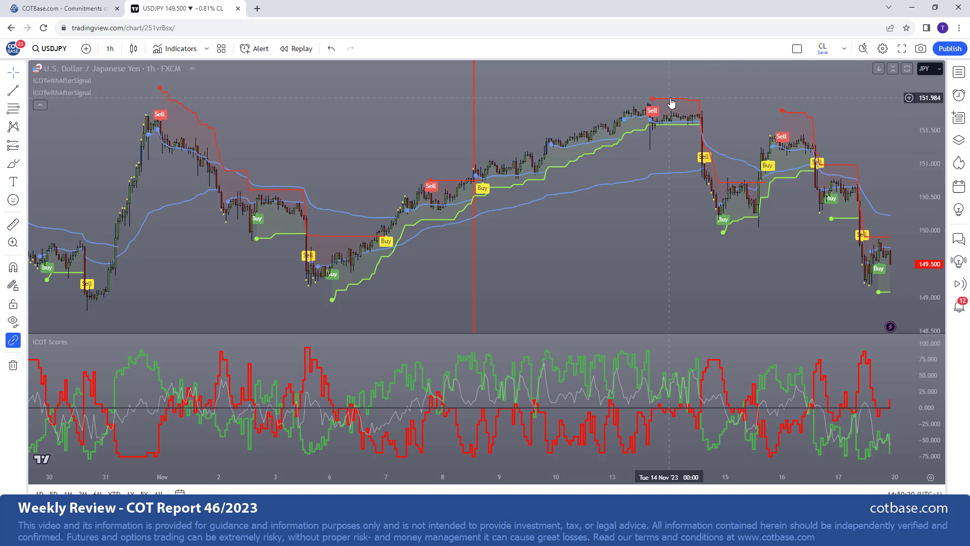
Set the USDJPY chart to the 1-minute interval and examine its iCOT signals.
{"action": "left_click", "coordinate": [112, 51]}
{"action": "left_click", "coordinate": [151, 166]}
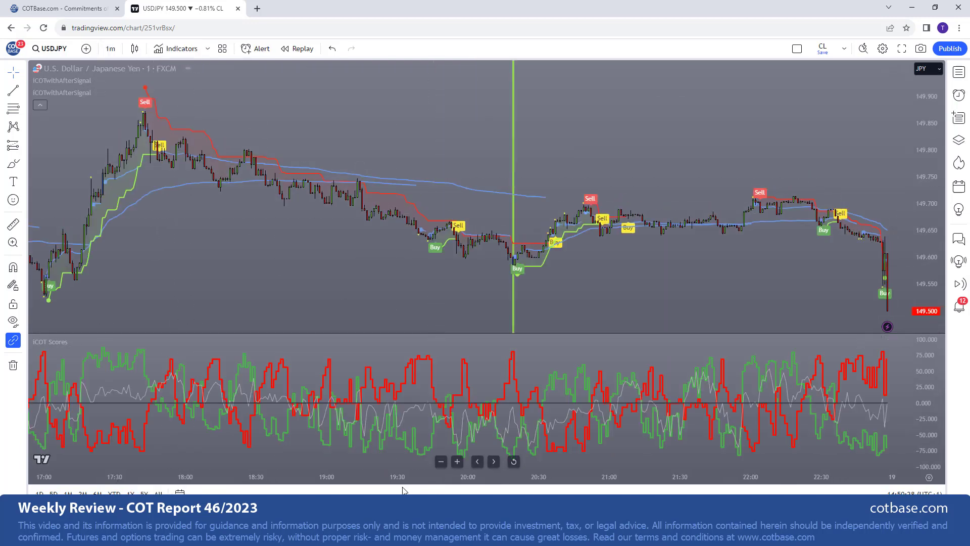
{"action": "scroll", "coordinate": [324, 480], "scroll_direction": "down", "scroll_amount": 1}
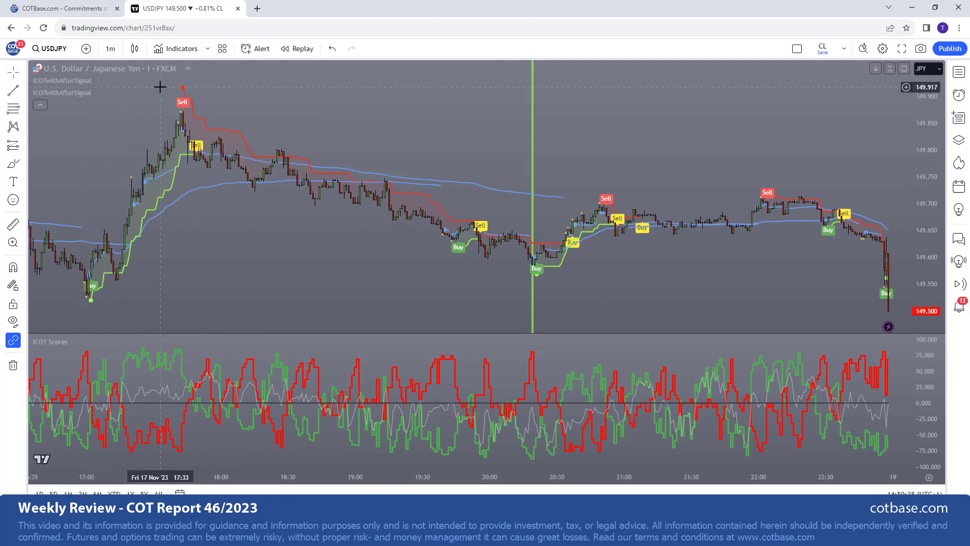
Switch back to COTbase, hide the settings, and examine the five-year net positions chart for Wheat (Kansas).
{"action": "left_click", "coordinate": [64, 9]}
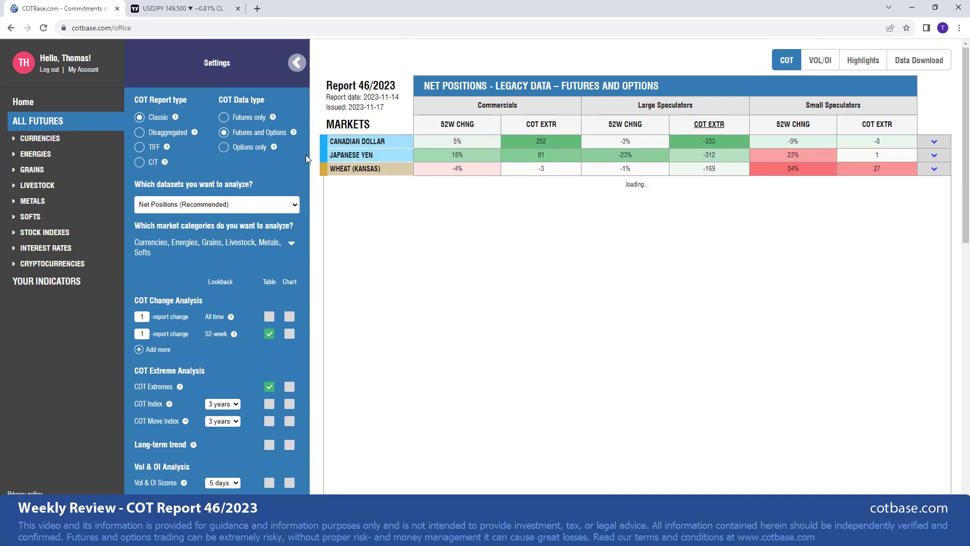
{"action": "left_click", "coordinate": [296, 63]}
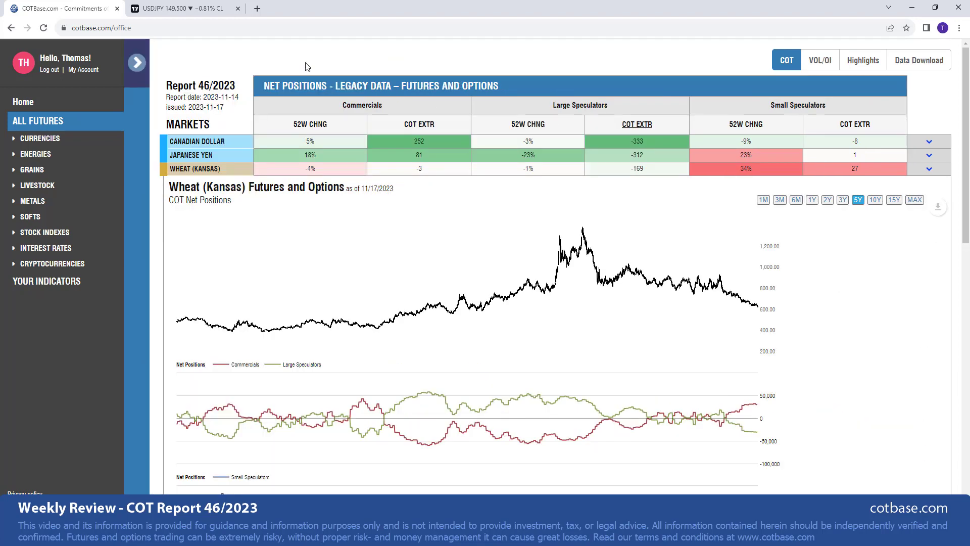
{"action": "scroll", "coordinate": [804, 370], "scroll_direction": "down", "scroll_amount": 2}
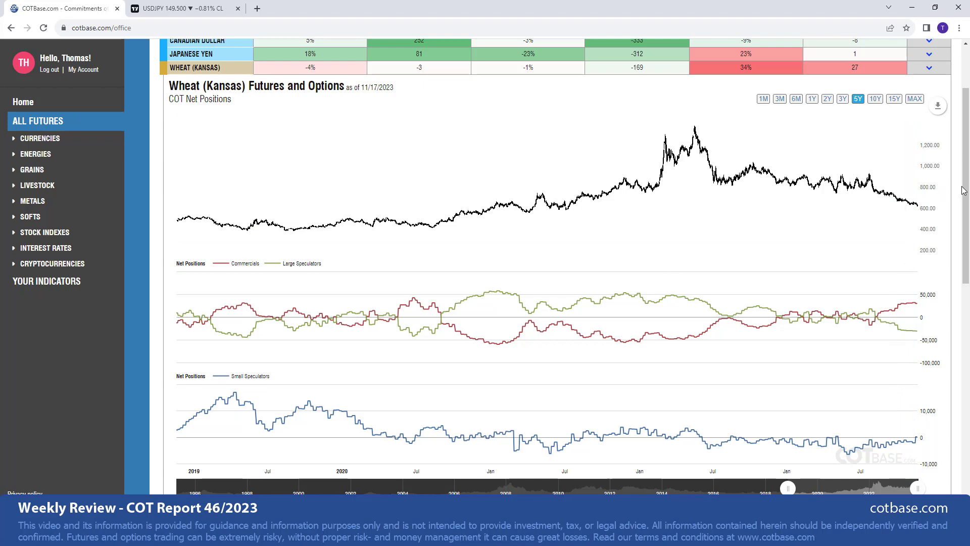
{"action": "scroll", "coordinate": [321, 268], "scroll_direction": "up", "scroll_amount": 2}
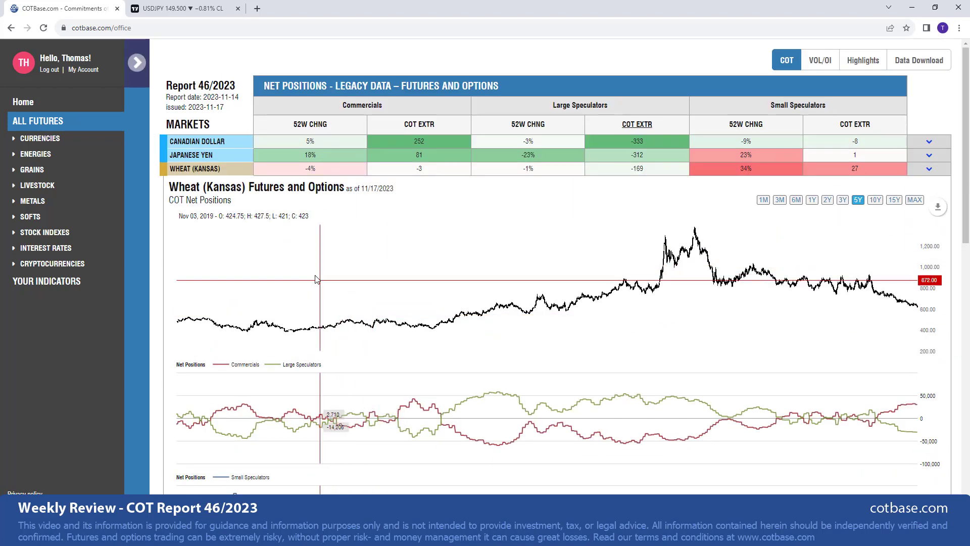
Show the settings again and open the Canadian Dollar's Commitments of Traders analysis from the currencies list.
{"action": "left_click", "coordinate": [136, 64]}
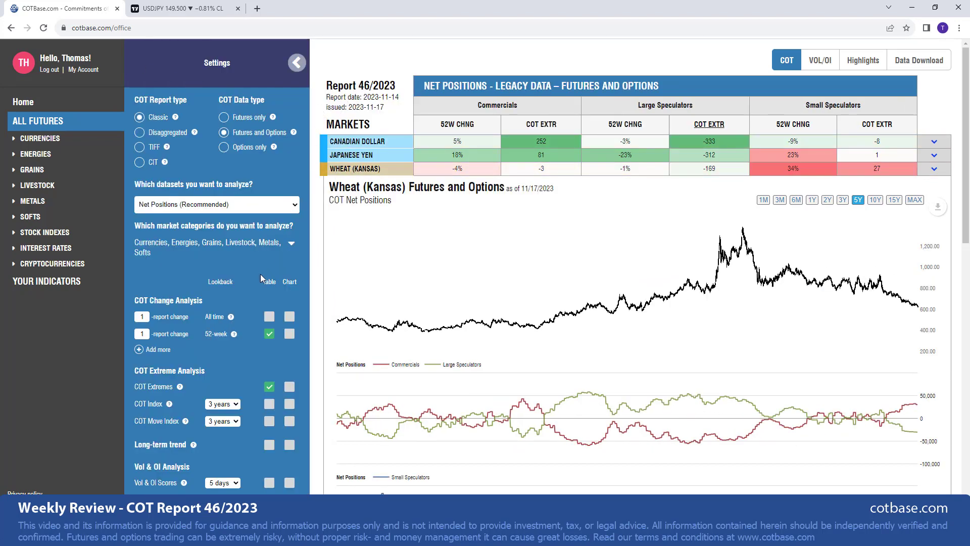
{"action": "scroll", "coordinate": [240, 292], "scroll_direction": "down", "scroll_amount": 6}
{"action": "scroll", "coordinate": [237, 299], "scroll_direction": "up", "scroll_amount": 6}
{"action": "left_click", "coordinate": [34, 141]}
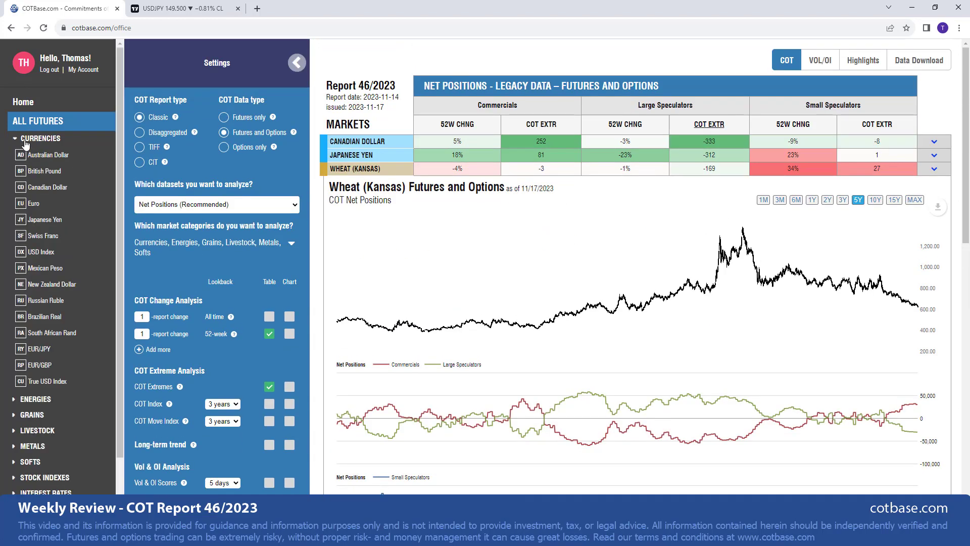
{"action": "left_click", "coordinate": [40, 188]}
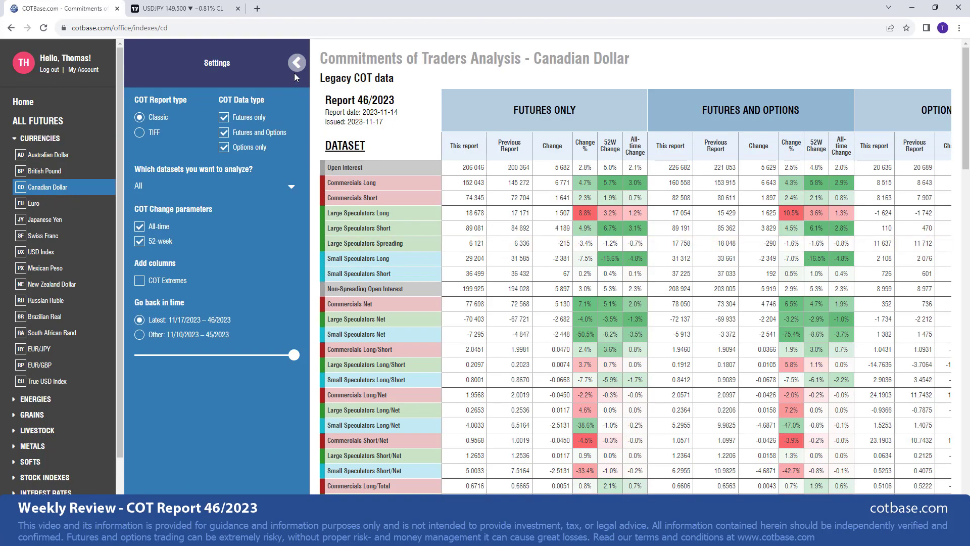
Hide the settings and look over the Canadian Dollar's dataset table for futures and options.
{"action": "left_click", "coordinate": [297, 65]}
{"action": "scroll", "coordinate": [338, 198], "scroll_direction": "down", "scroll_amount": 3}
{"action": "scroll", "coordinate": [339, 198], "scroll_direction": "down", "scroll_amount": 1}
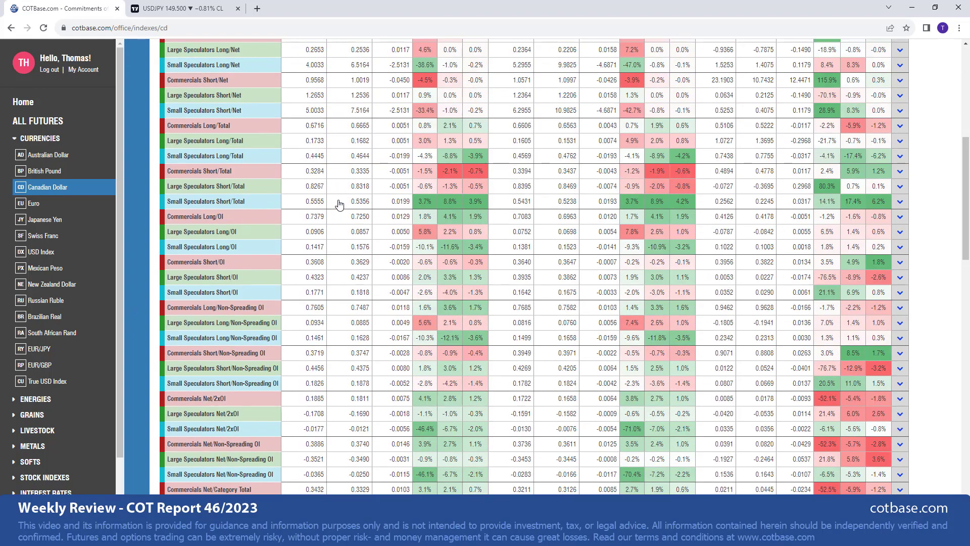
{"action": "scroll", "coordinate": [336, 202], "scroll_direction": "up", "scroll_amount": 4}
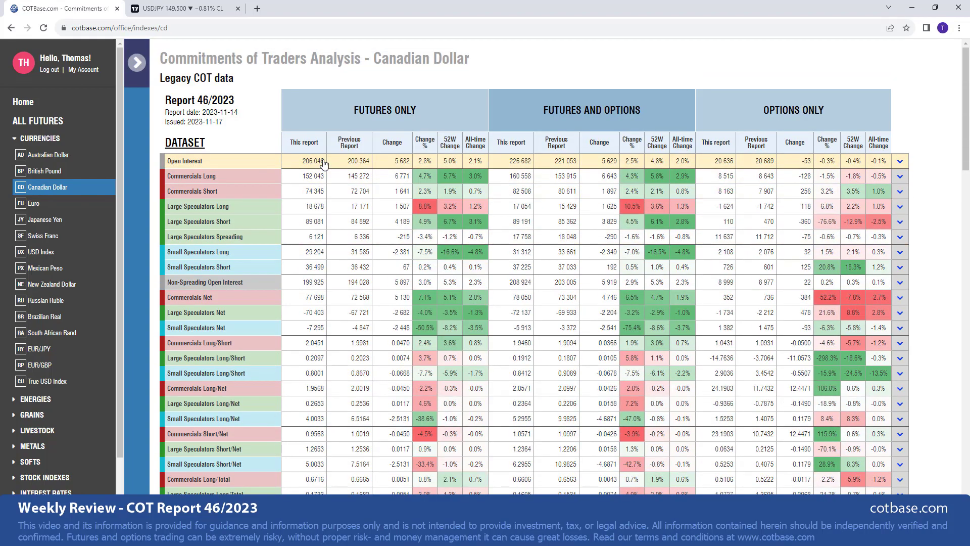
Expand the Open Interest chart in the Canadian Dollar dataset table and look it over.
{"action": "left_click", "coordinate": [255, 162]}
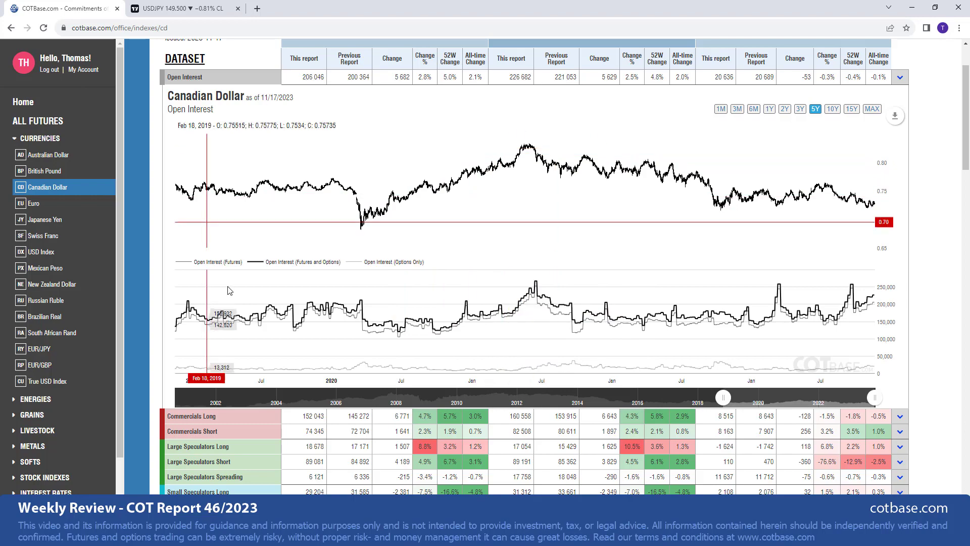
{"action": "scroll", "coordinate": [349, 387], "scroll_direction": "down", "scroll_amount": 4}
{"action": "scroll", "coordinate": [348, 387], "scroll_direction": "up", "scroll_amount": 5}
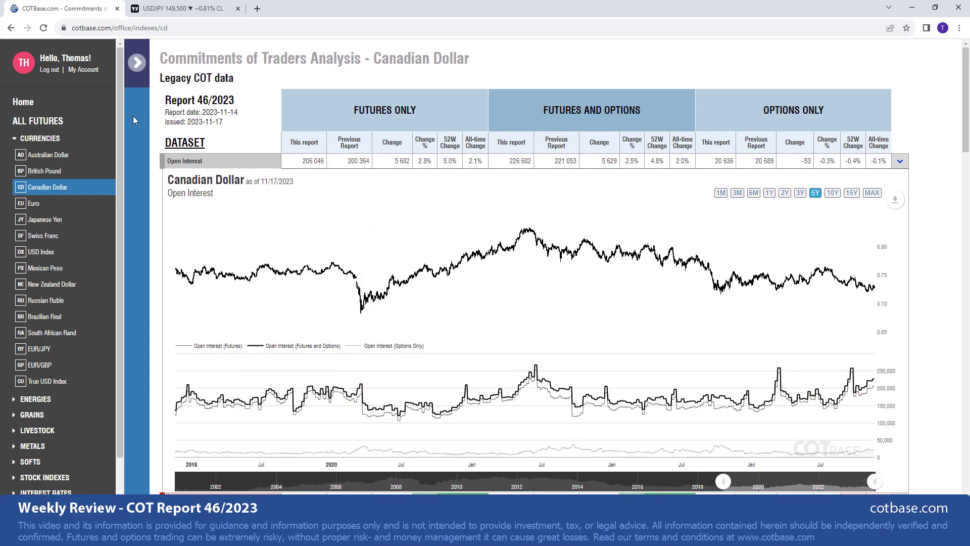
Go to the COTbase home page and open the indicator comparison.
{"action": "left_click", "coordinate": [27, 105]}
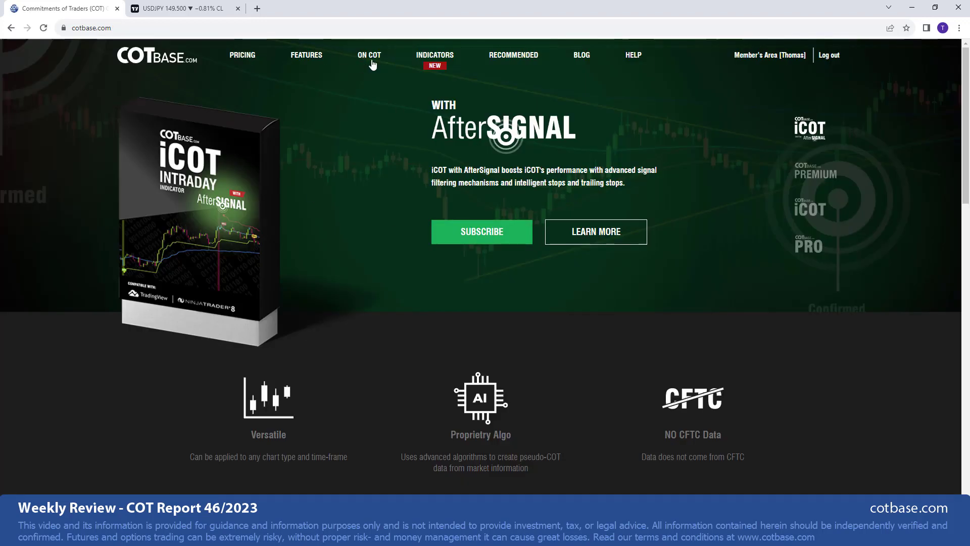
{"action": "left_click", "coordinate": [432, 57]}
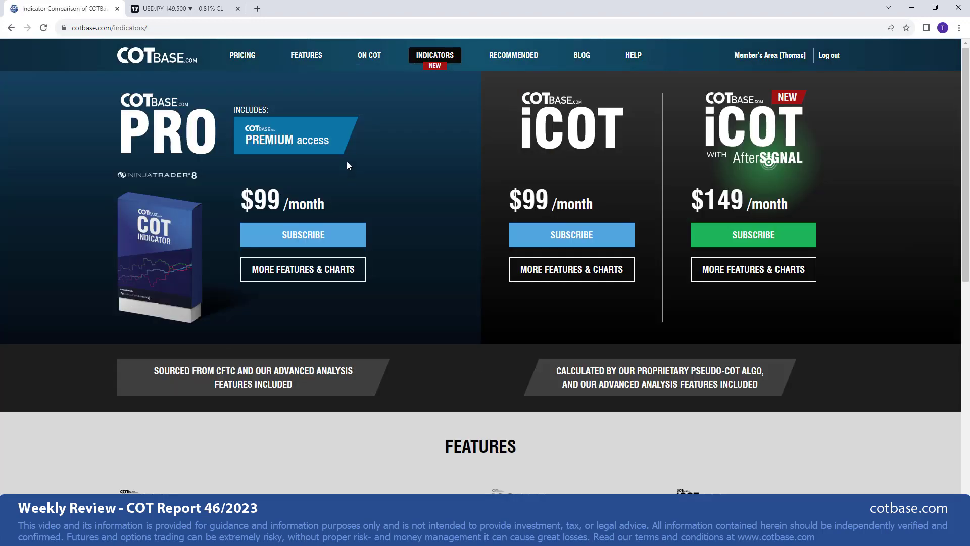